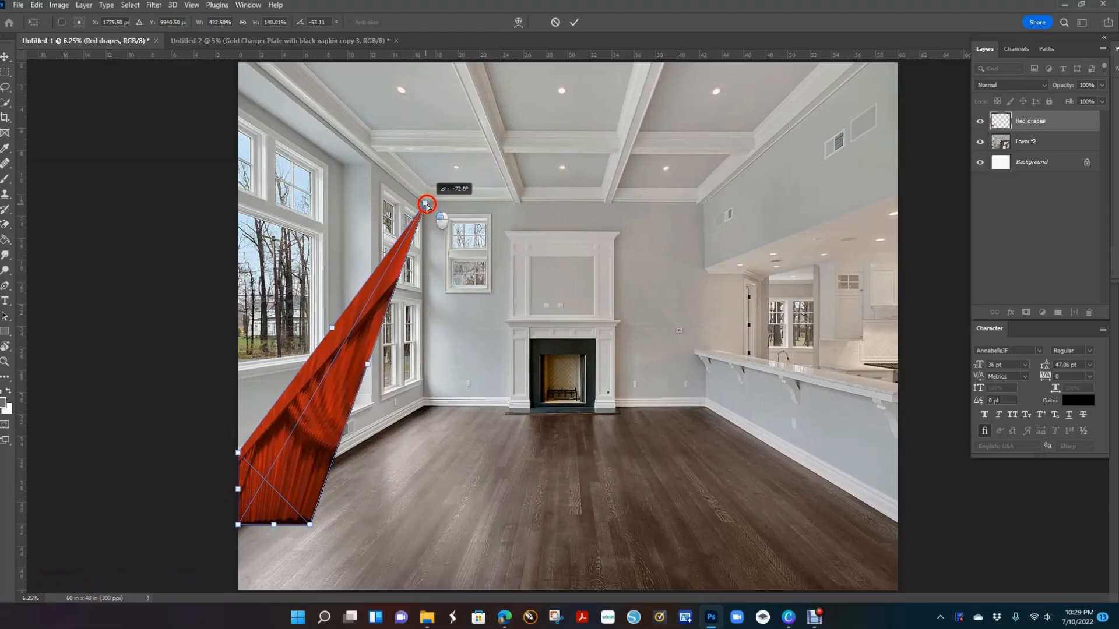
# Distort the red drapes by their corners to cover the whole left wall in perspective and apply the transform
pyautogui.click(239, 438)
pyautogui.moveTo(239, 438); pyautogui.dragTo(236, 55)
pyautogui.moveTo(308, 524); pyautogui.dragTo(424, 406)
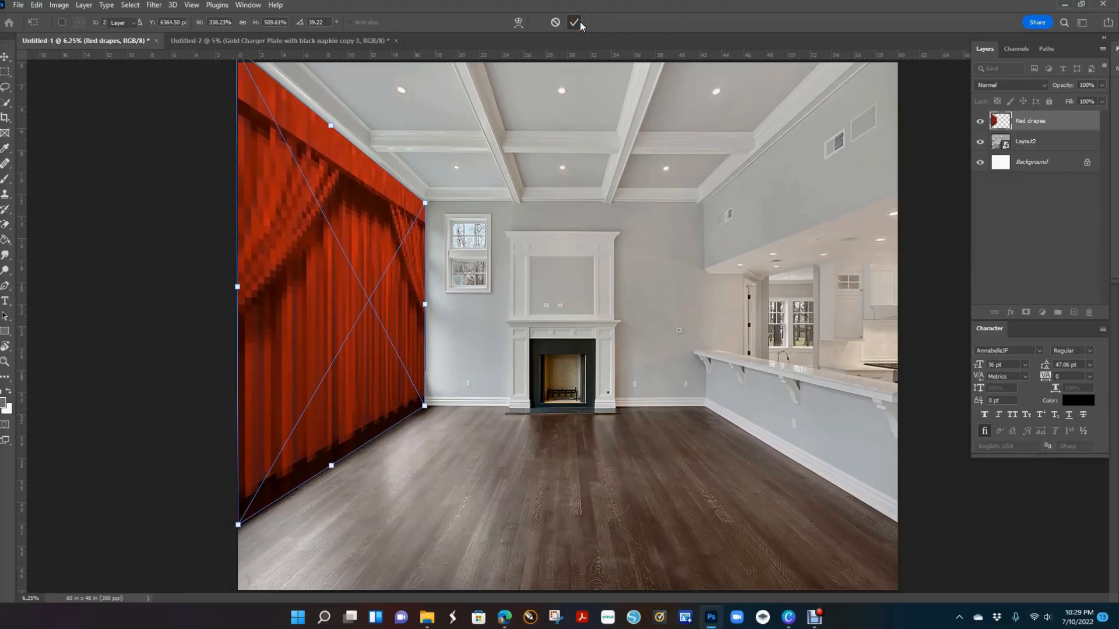
pyautogui.click(574, 22)
pyautogui.click(161, 346)
pyautogui.click(335, 347)
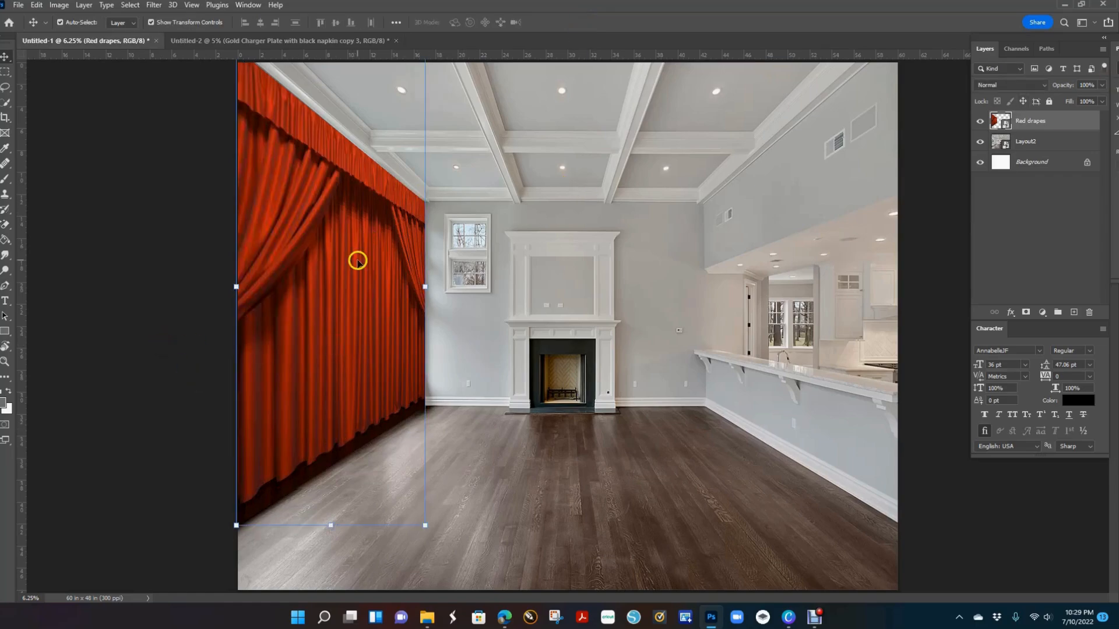
pyautogui.click(124, 235)
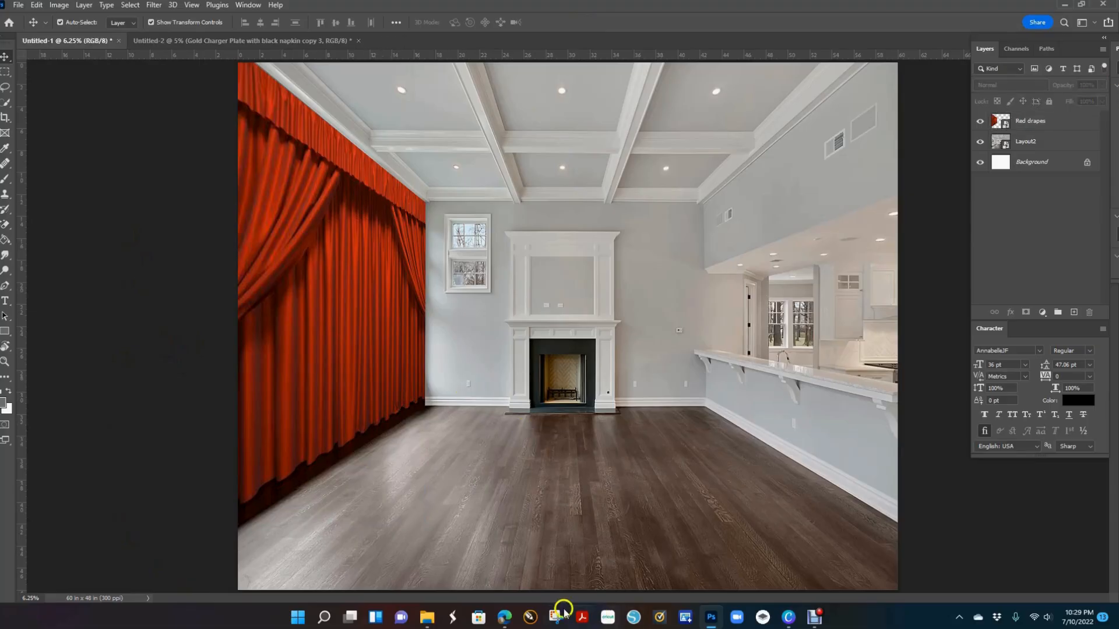
# Place a second Red drapes image from the Drapes folder on the back wall between the left corner and the fireplace
pyautogui.click(429, 619)
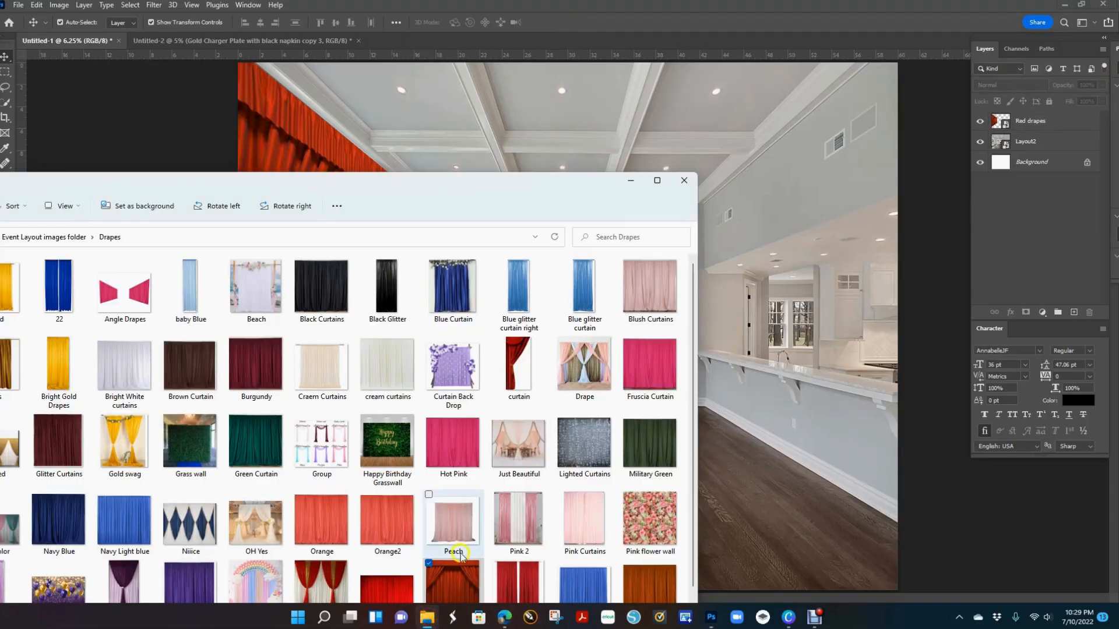
pyautogui.moveTo(453, 583); pyautogui.dragTo(767, 482)
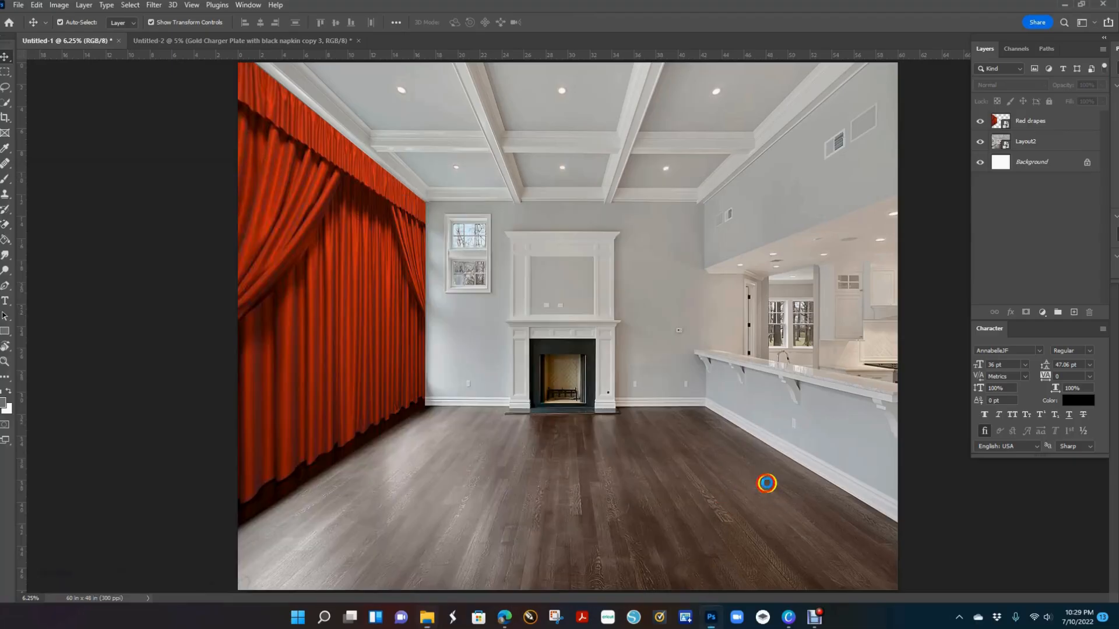
pyautogui.moveTo(566, 319); pyautogui.dragTo(511, 406)
pyautogui.doubleClick(446, 284)
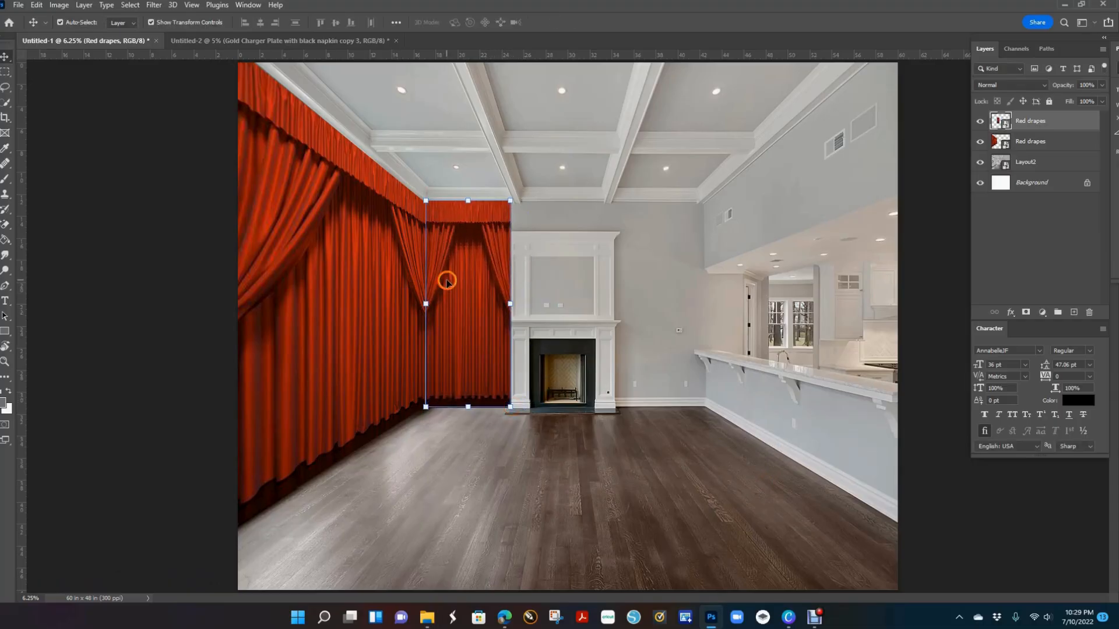
pyautogui.click(145, 254)
# Lower the top edge of the back-wall drapes slightly to meet the ceiling line and apply the transform
pyautogui.click(431, 215)
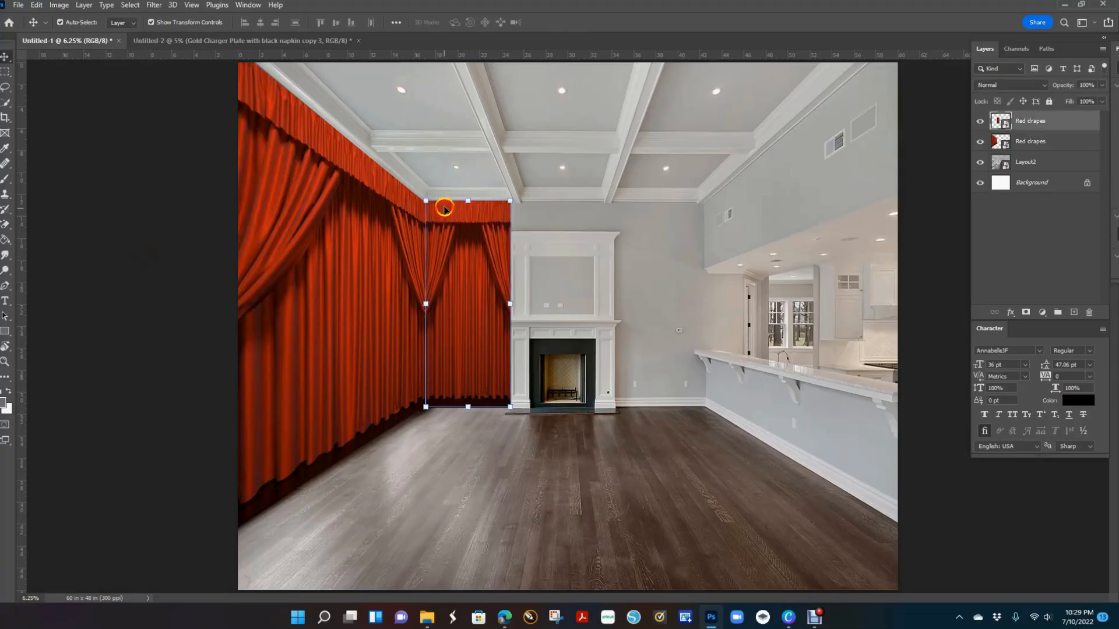
pyautogui.moveTo(468, 198); pyautogui.dragTo(468, 201)
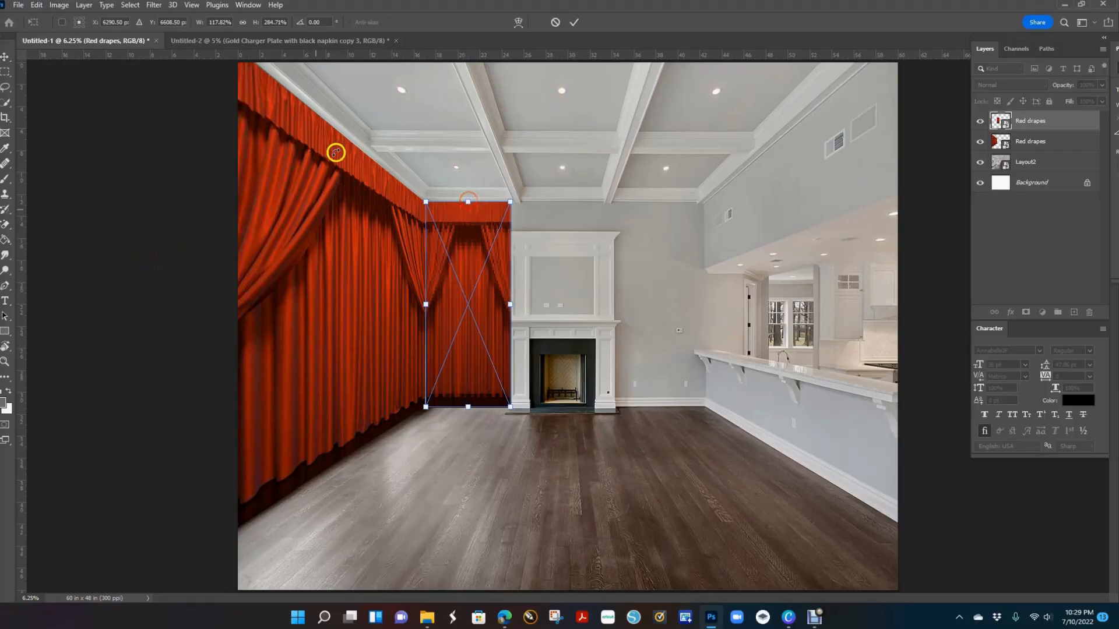
pyautogui.click(577, 23)
pyautogui.click(159, 182)
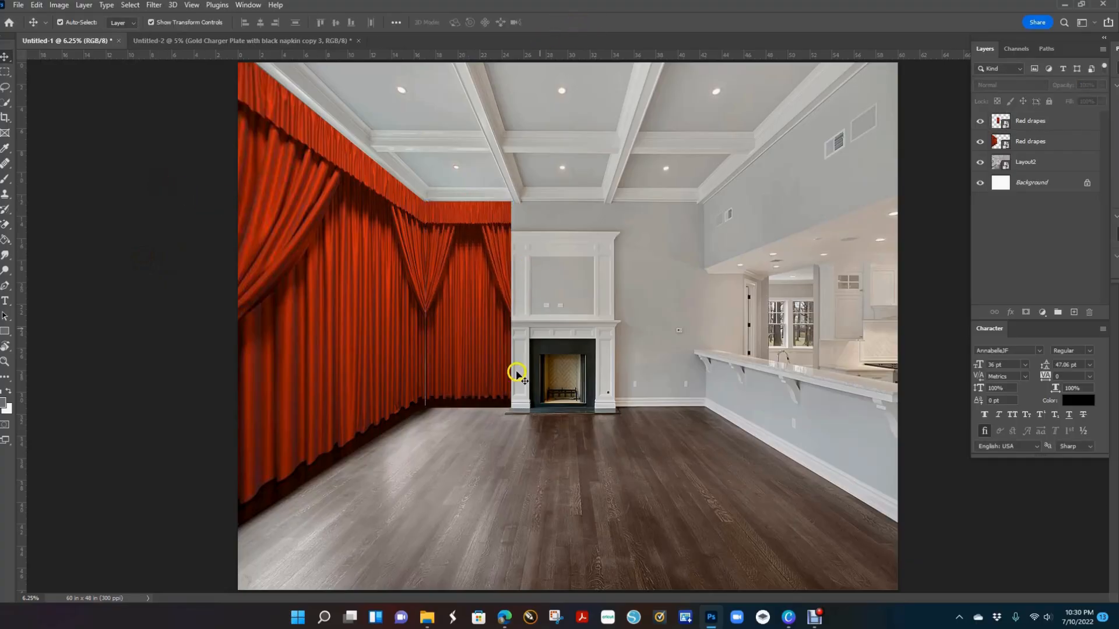
# Shift the back-wall drapes slightly left so they meet the side-wall drapes at the corner
pyautogui.click(469, 380)
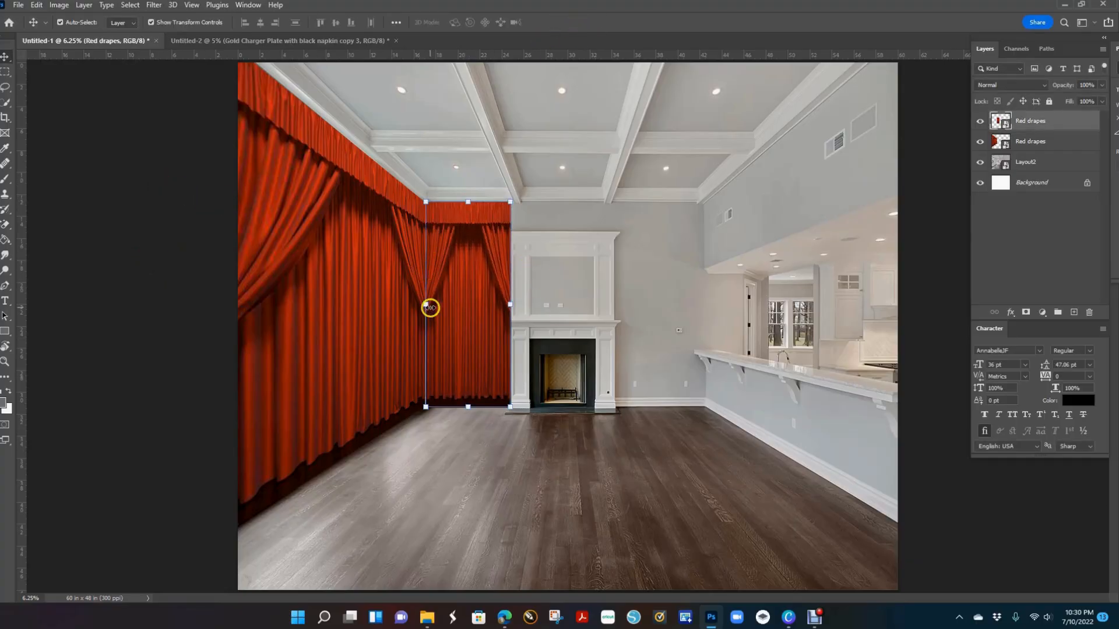
pyautogui.moveTo(428, 304); pyautogui.dragTo(426, 305)
pyautogui.click(574, 22)
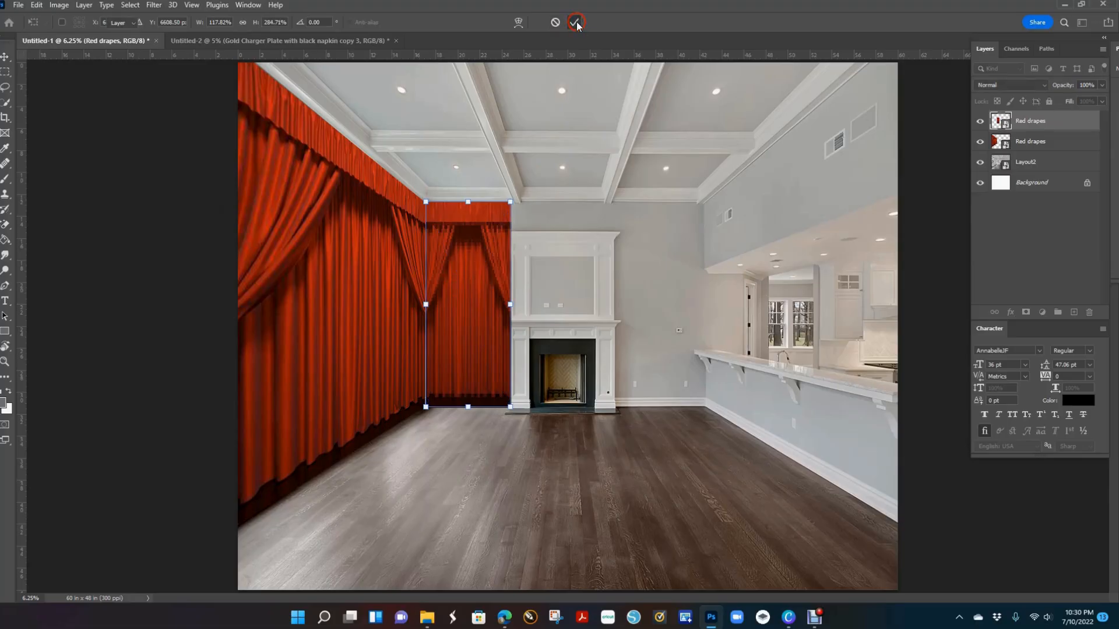
pyautogui.click(464, 531)
pyautogui.click(483, 345)
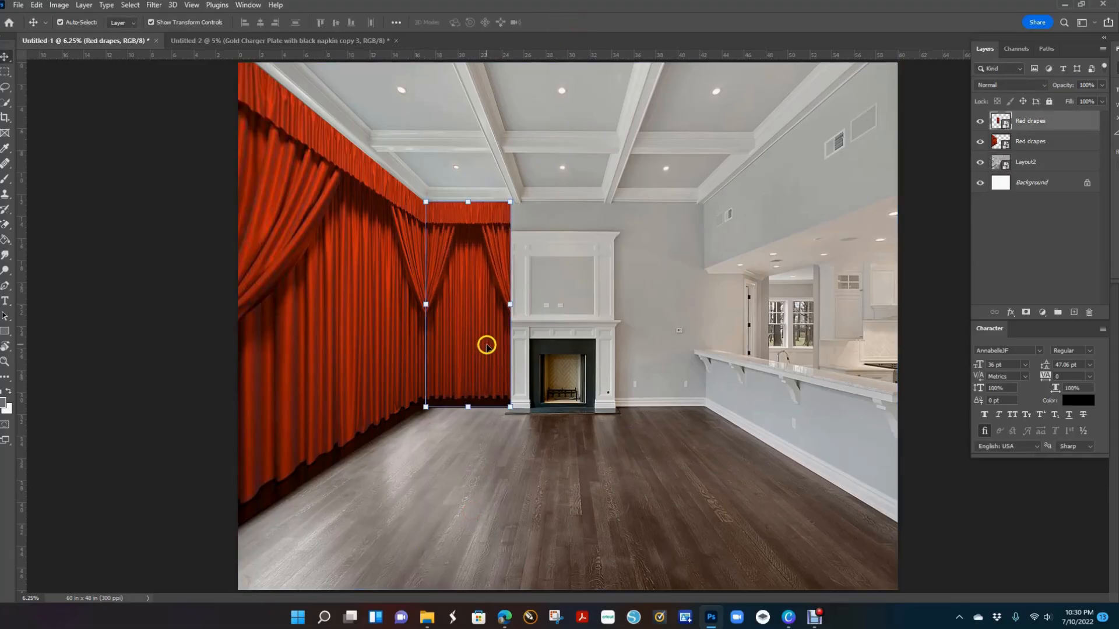
pyautogui.click(487, 520)
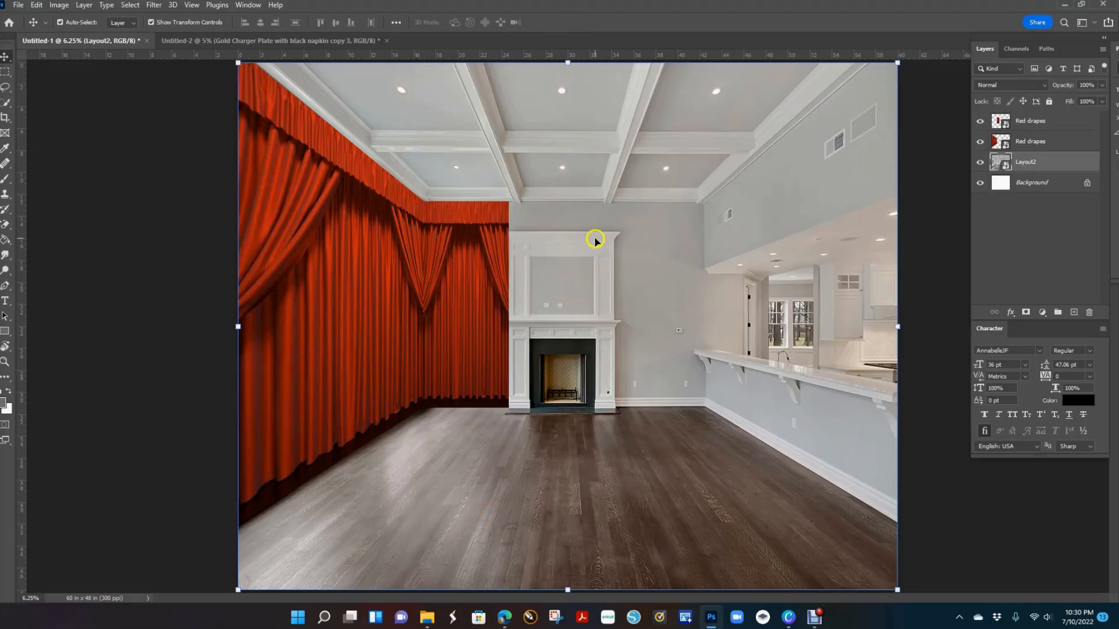
# Duplicate the back-wall drapes layer and move the copy to the wall section right of the fireplace
pyautogui.click(491, 245)
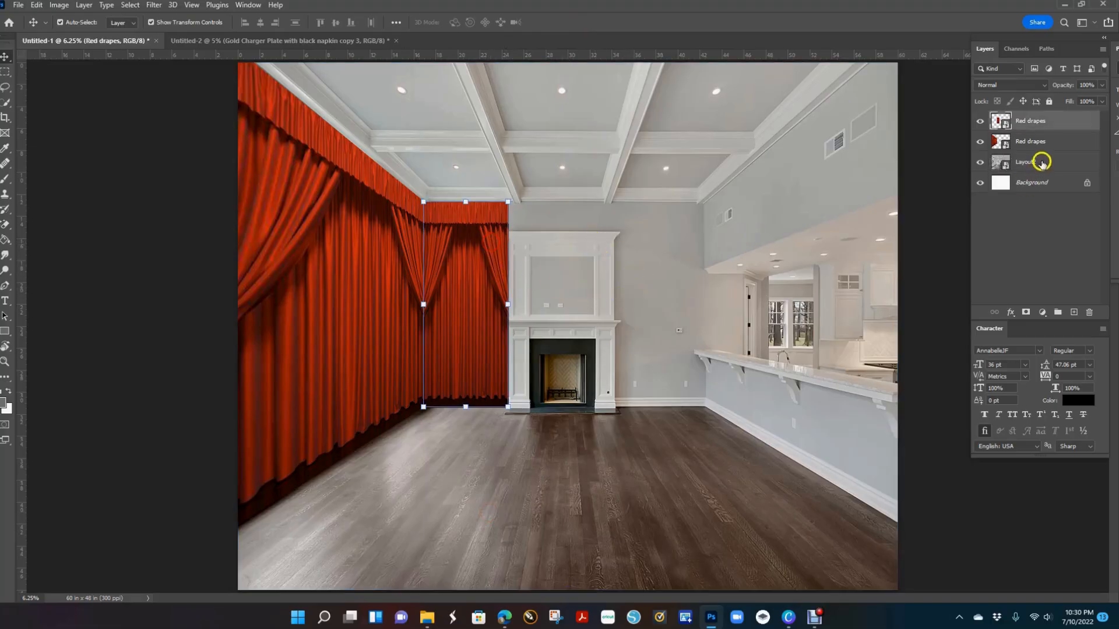
pyautogui.moveTo(1069, 118); pyautogui.dragTo(1075, 313)
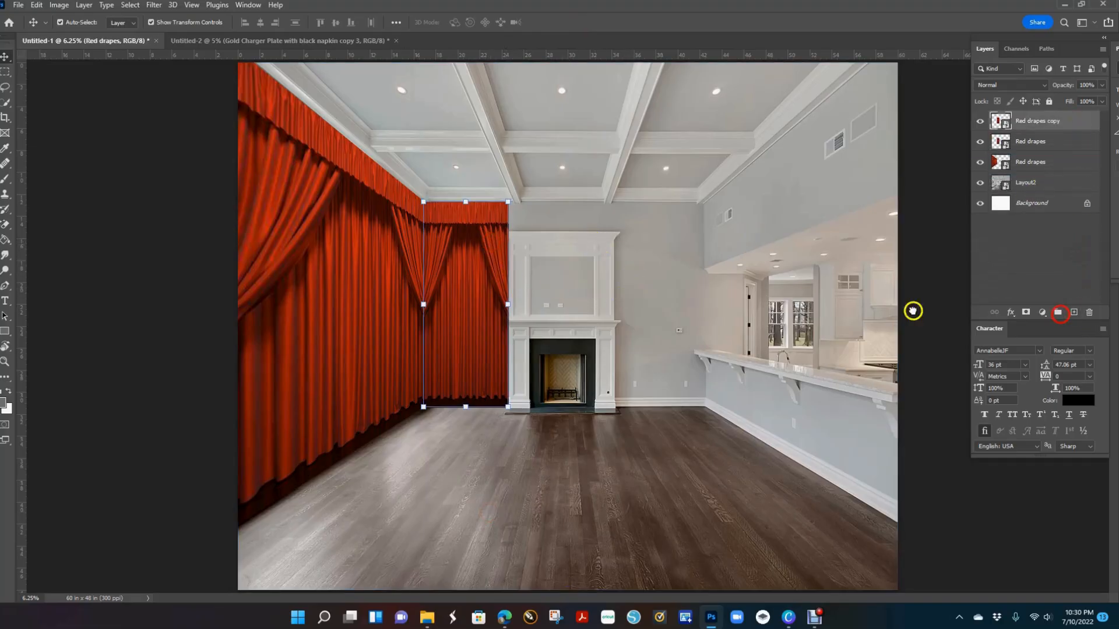
pyautogui.moveTo(501, 304); pyautogui.dragTo(658, 310)
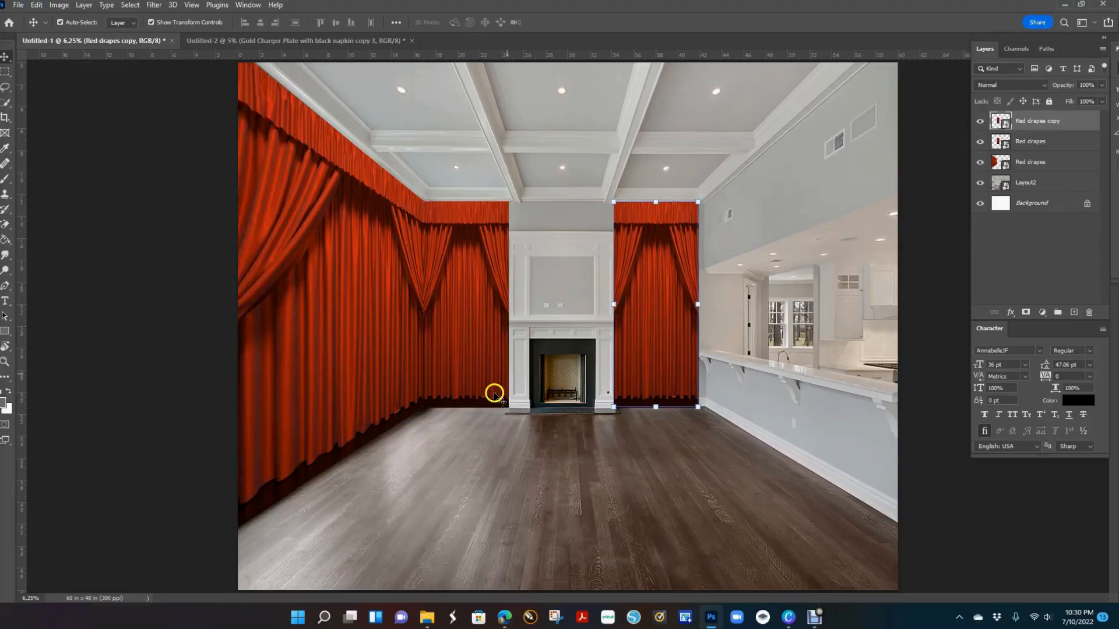
pyautogui.click(495, 391)
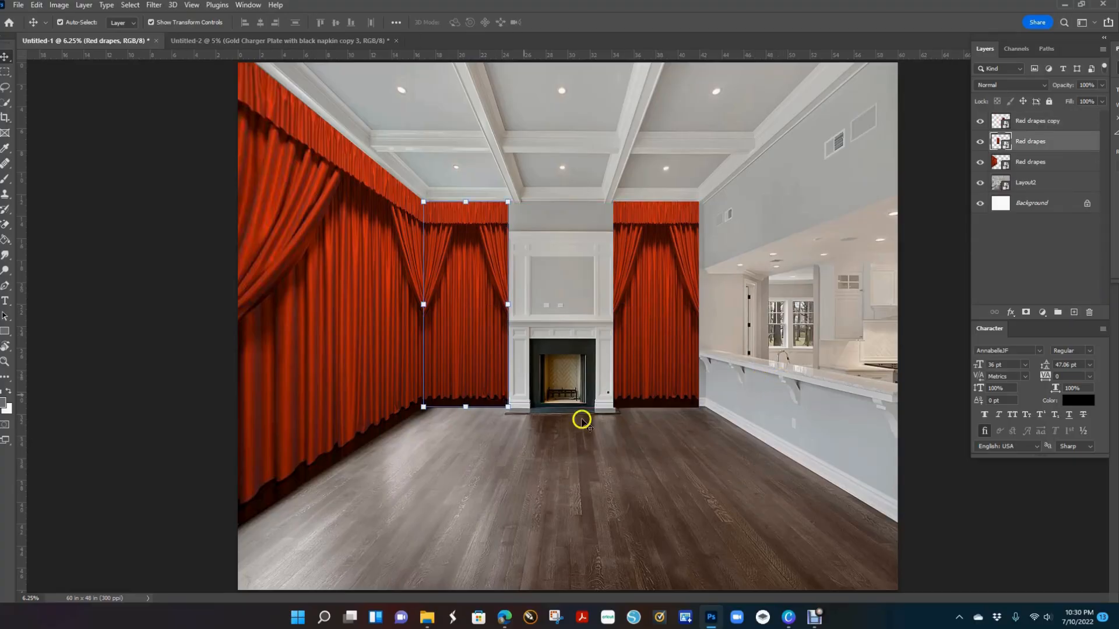
pyautogui.click(537, 493)
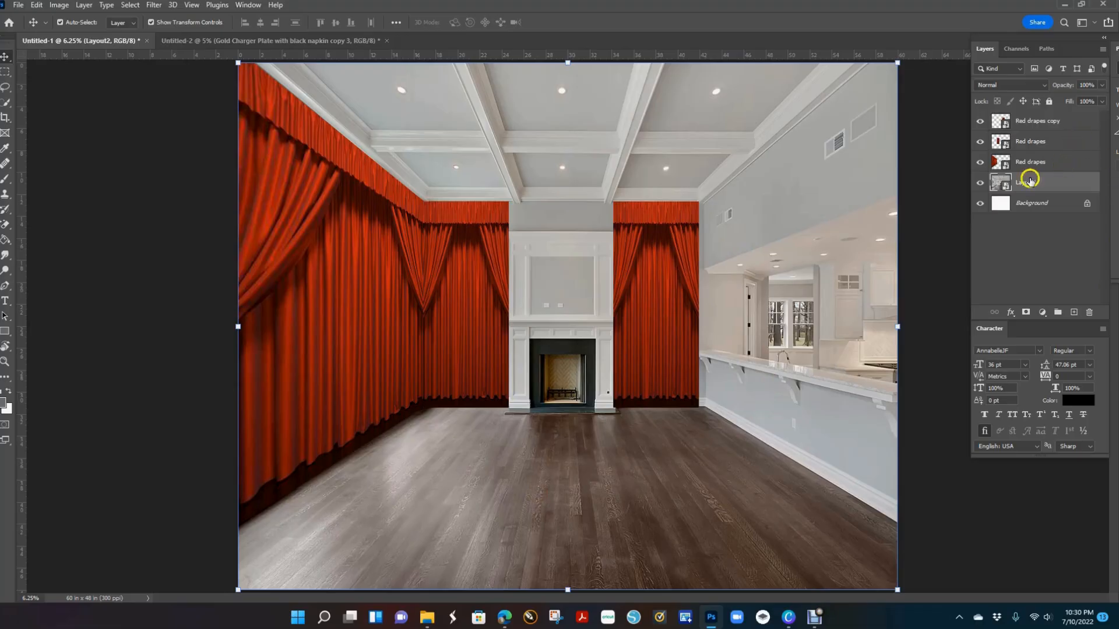
# Open the Red drapes image from the Drapes folder as a separate document in Adobe Photoshop 2022
pyautogui.click(438, 622)
pyautogui.click(464, 585)
pyautogui.moveTo(464, 583); pyautogui.dragTo(461, 581)
pyautogui.rightClick(463, 577)
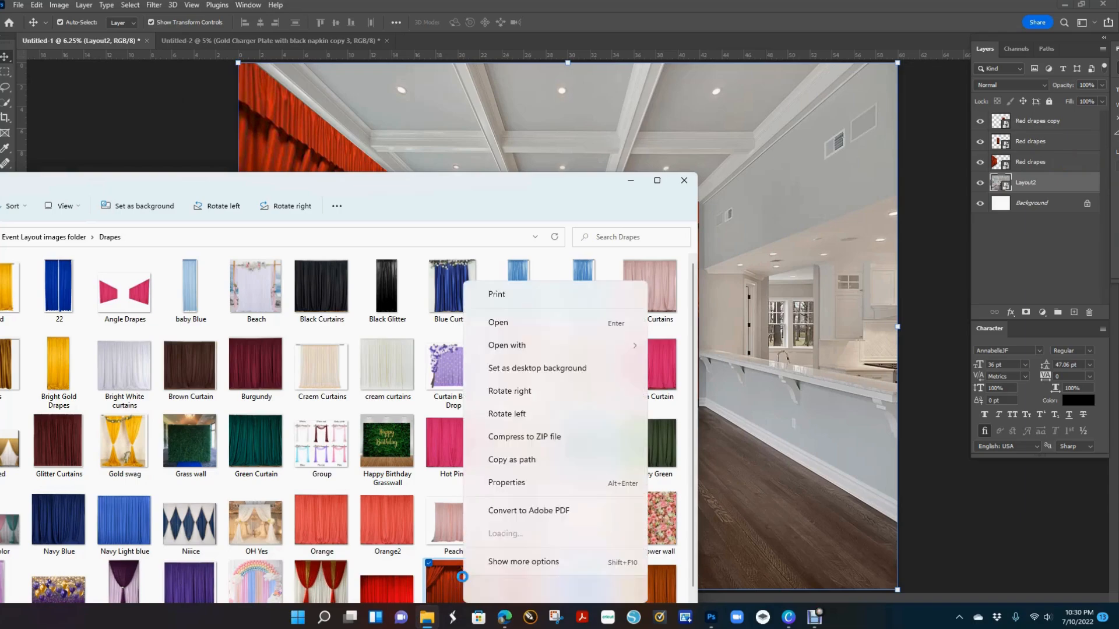
pyautogui.moveTo(640, 328)
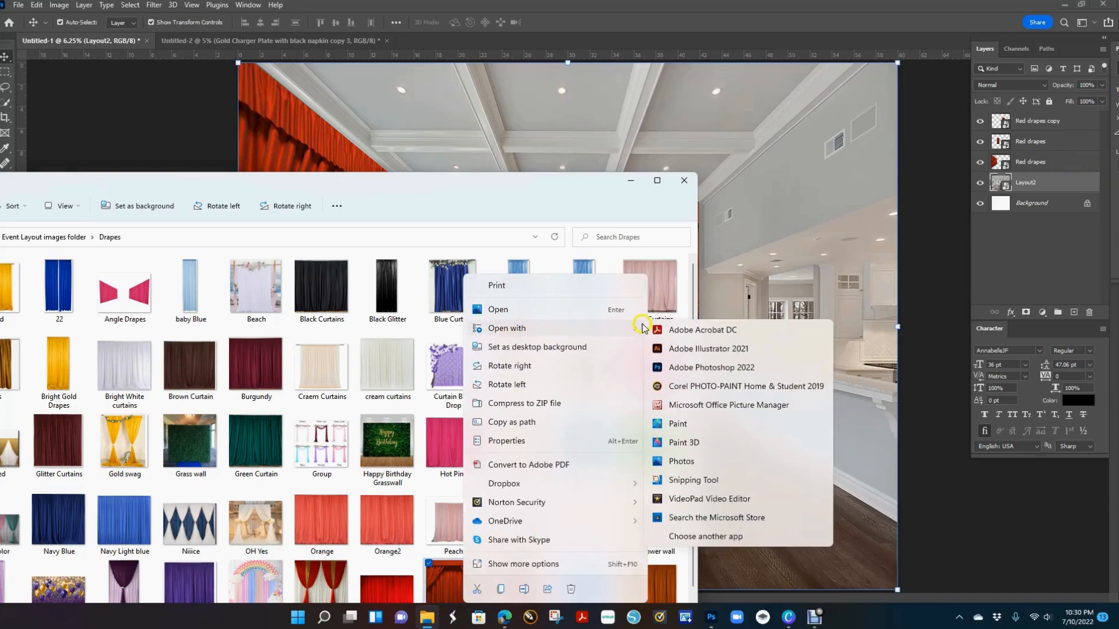
pyautogui.click(691, 366)
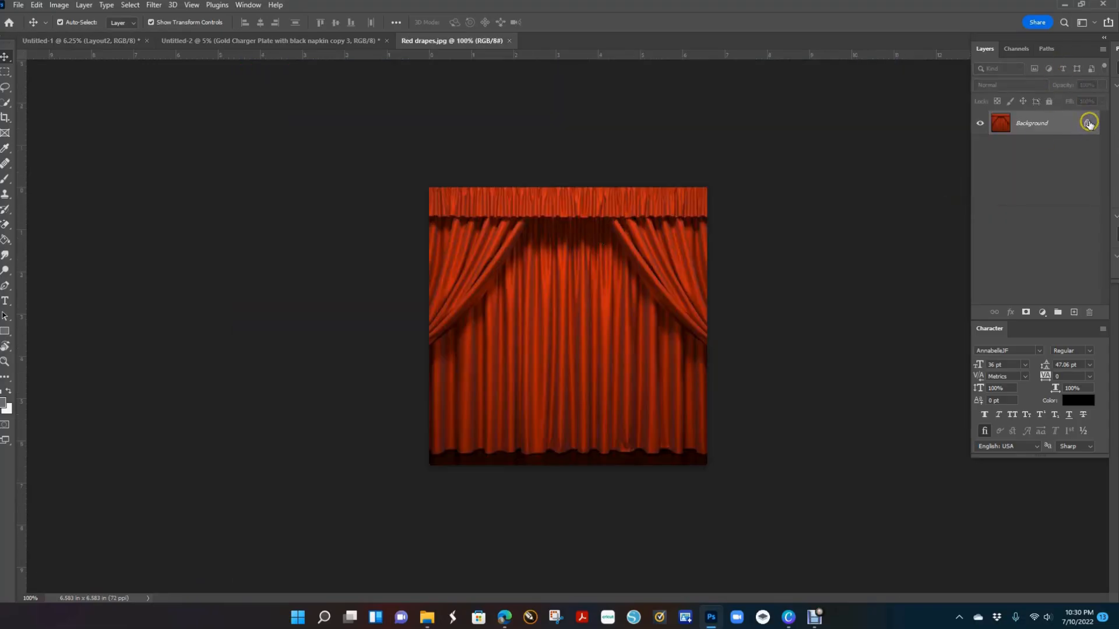
# Unlock the background layer of Red drapes.jpg, convert it to a smart object and rasterize it
pyautogui.click(1089, 123)
pyautogui.rightClick(1040, 123)
pyautogui.click(959, 268)
pyautogui.rightClick(1060, 124)
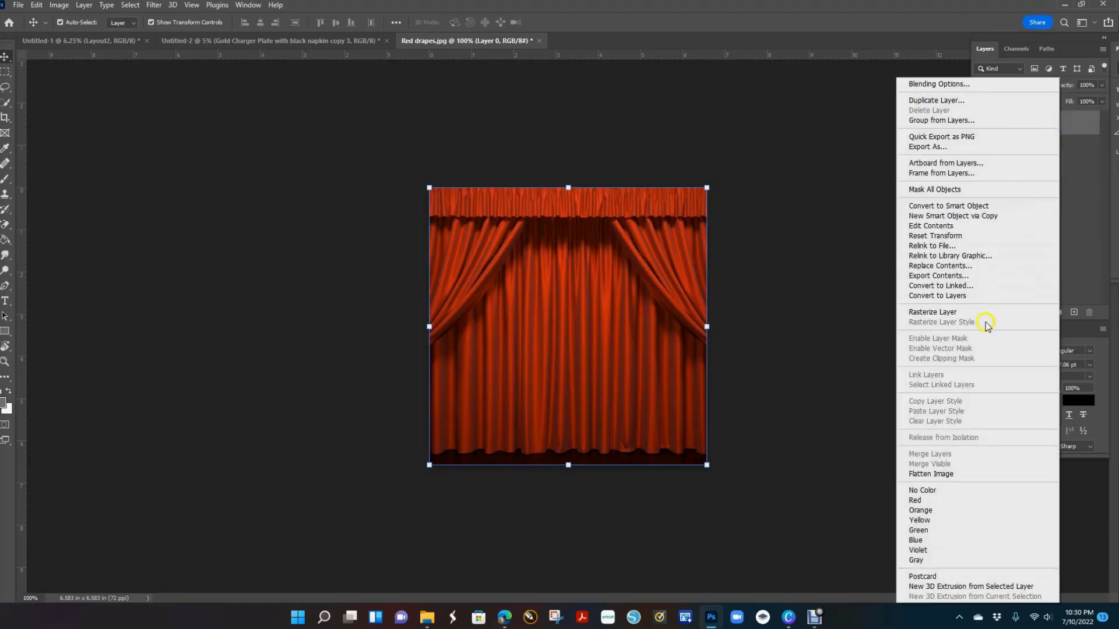
pyautogui.click(979, 314)
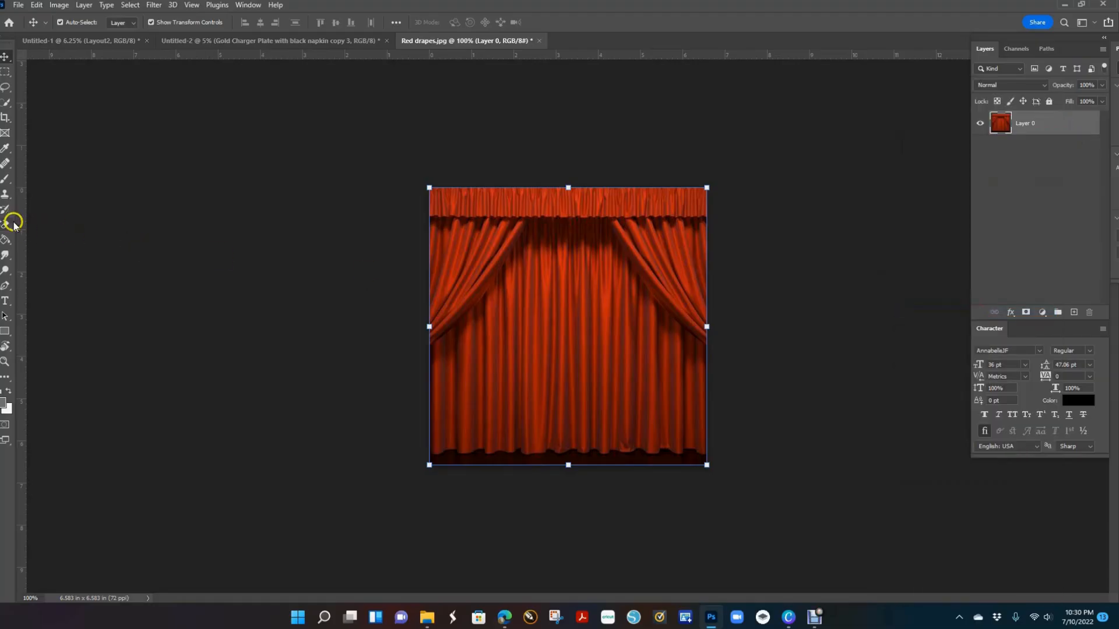
# Crop Red drapes.jpg down to only the ruffled valance strip along its upper edge
pyautogui.click(5, 117)
pyautogui.moveTo(562, 467); pyautogui.dragTo(560, 345)
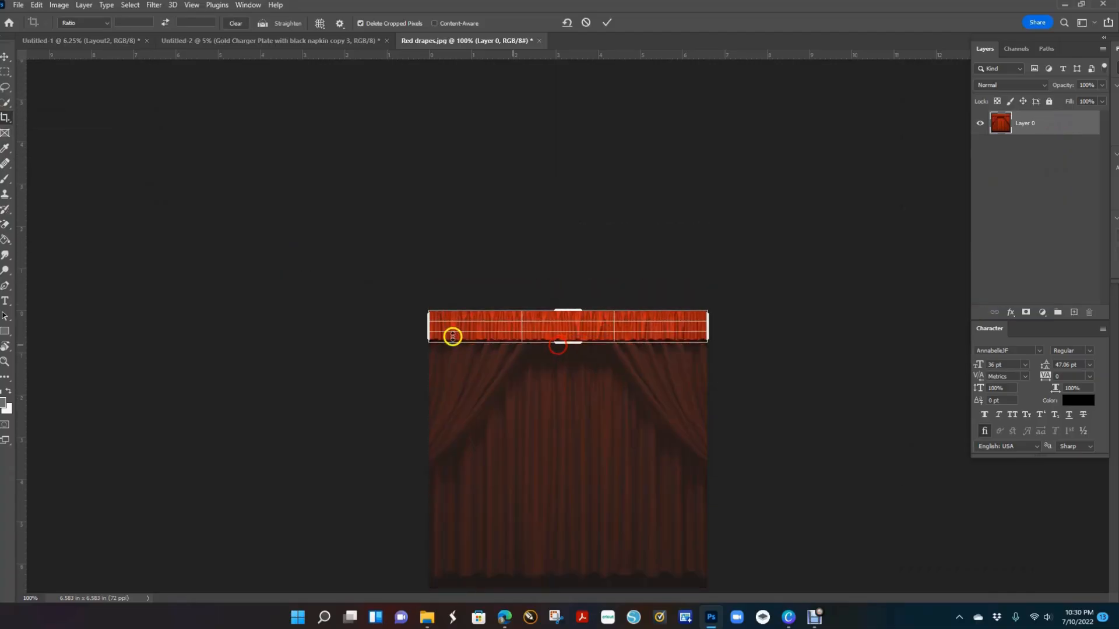
pyautogui.rightClick(671, 331)
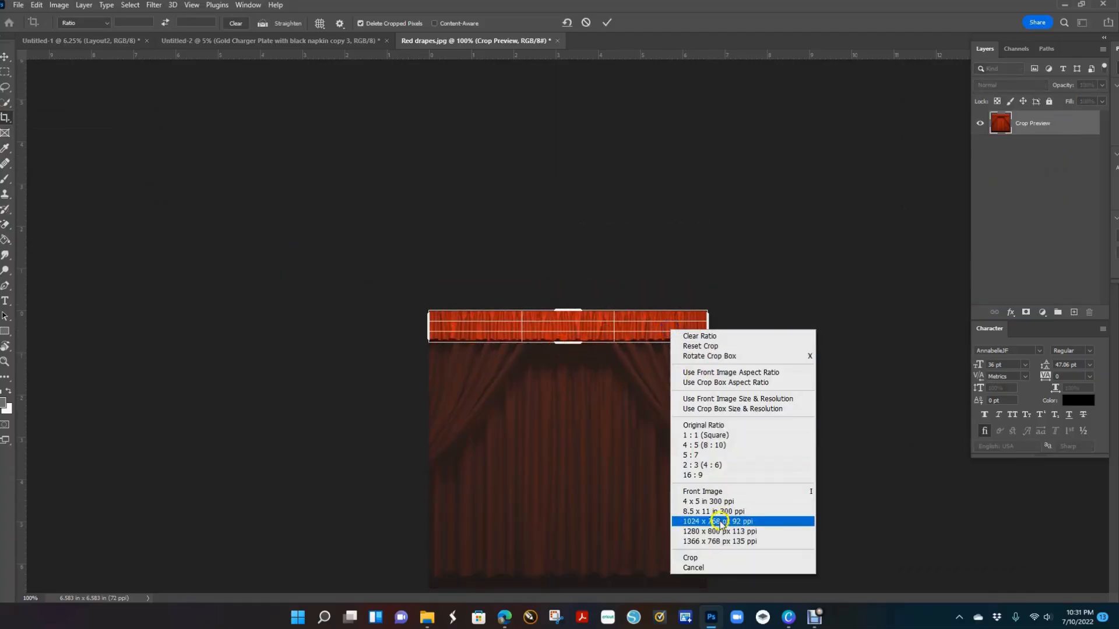
pyautogui.click(699, 558)
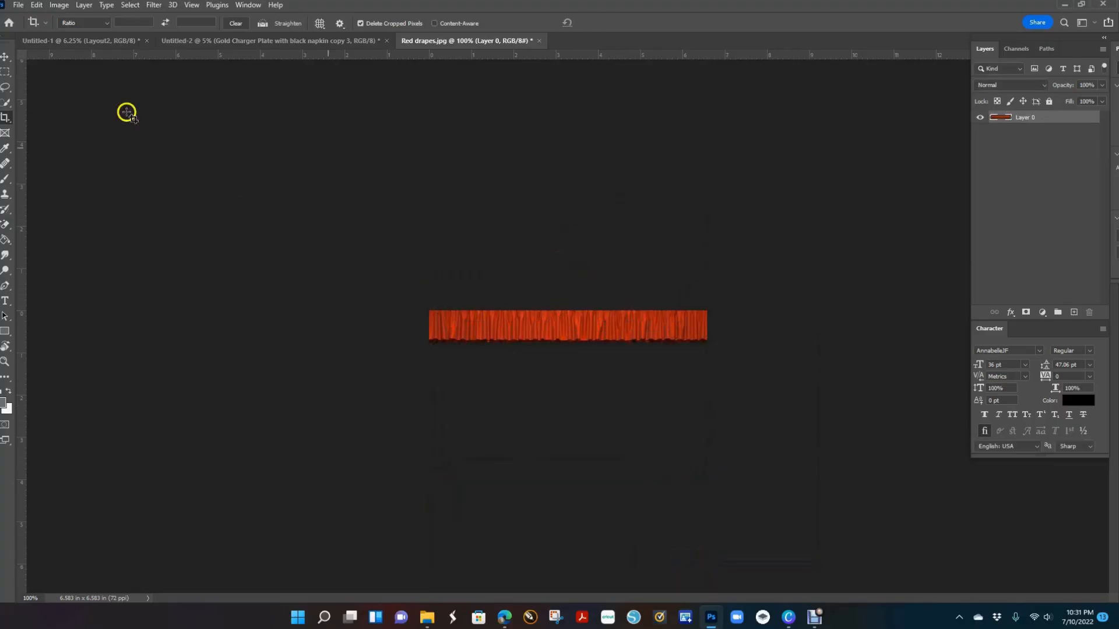
# Bring the cropped valance strip into the Untitled-1 layout and enlarge it to about 739%
pyautogui.click(8, 58)
pyautogui.moveTo(557, 330); pyautogui.dragTo(686, 326)
pyautogui.click(574, 291)
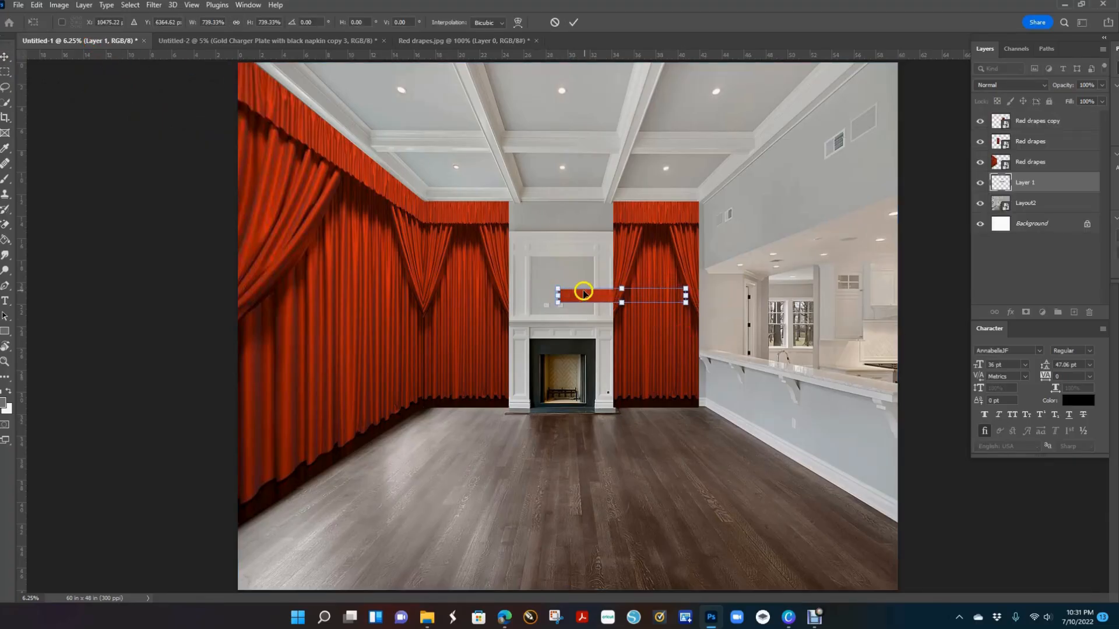
# Fit the valance above the fireplace between both drapes, about 9.5 in wide and 2.1 in high, and apply the transform
pyautogui.moveTo(584, 290); pyautogui.dragTo(542, 210)
pyautogui.moveTo(636, 209); pyautogui.dragTo(613, 210)
pyautogui.press('Up')
pyautogui.press('Up')
pyautogui.press('Up')
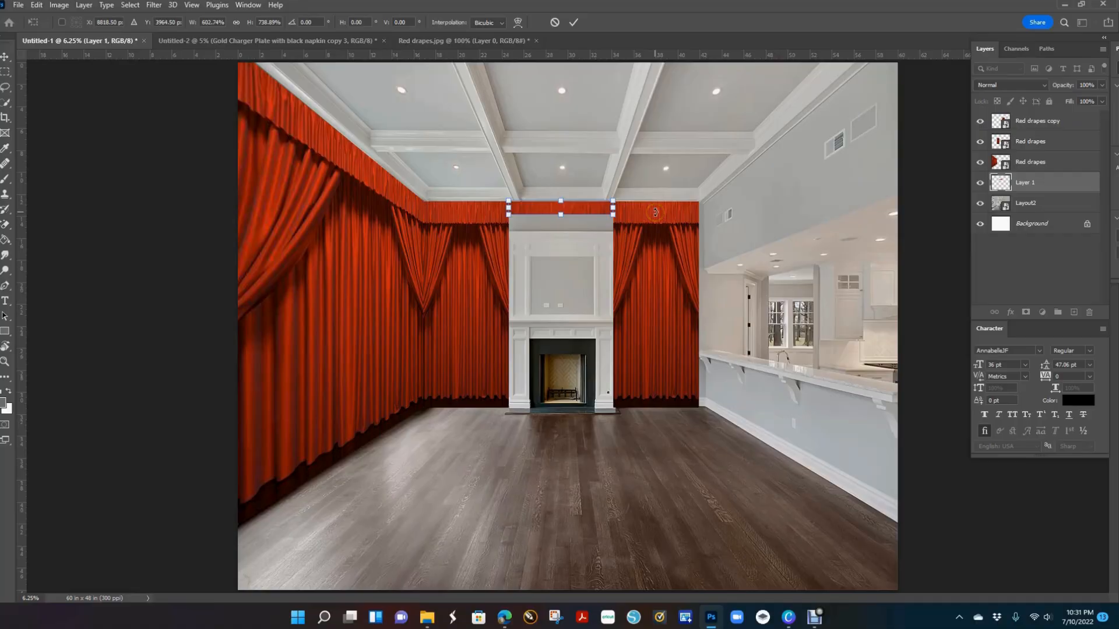
pyautogui.moveTo(557, 217); pyautogui.dragTo(556, 224)
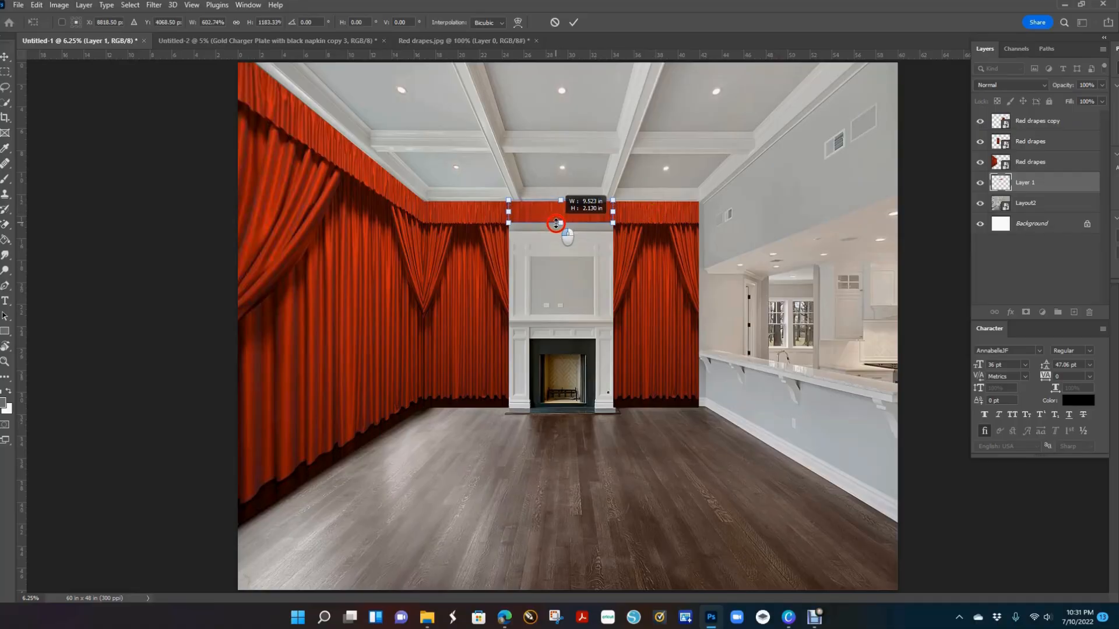
pyautogui.click(578, 22)
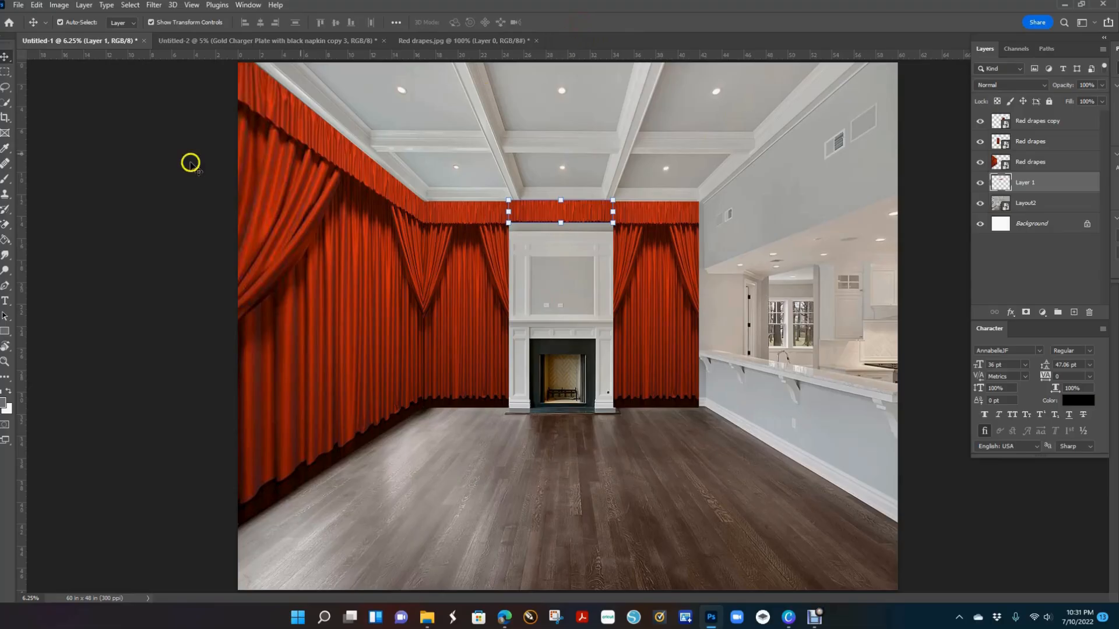
pyautogui.click(587, 212)
pyautogui.click(144, 173)
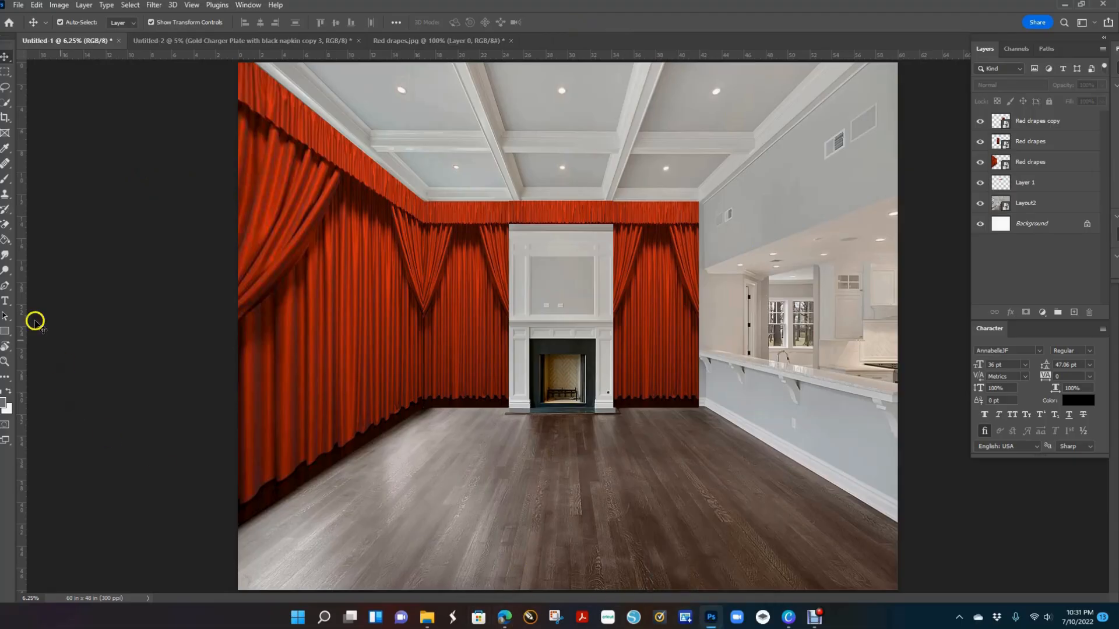
# Add the text TADA on the back wall just left of the fireplace
pyautogui.click(6, 302)
pyautogui.click(503, 356)
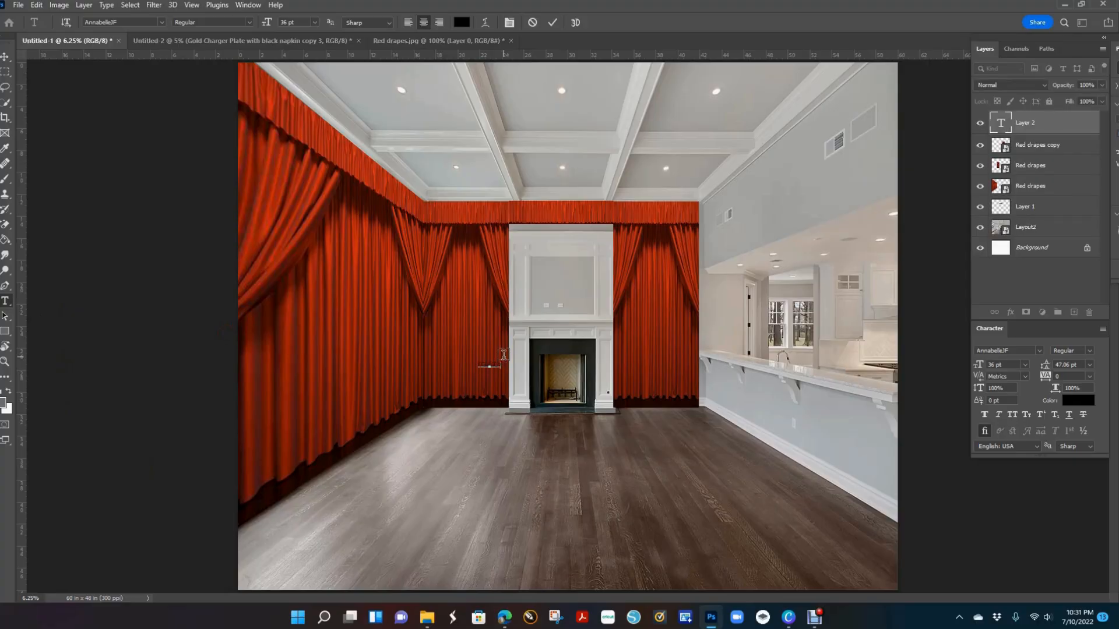
pyautogui.click(4, 54)
# Stretch the TADA text across the floor in front of the fireplace to about 1160% width and 1879% height, and apply the transform
pyautogui.moveTo(502, 366); pyautogui.dragTo(581, 373)
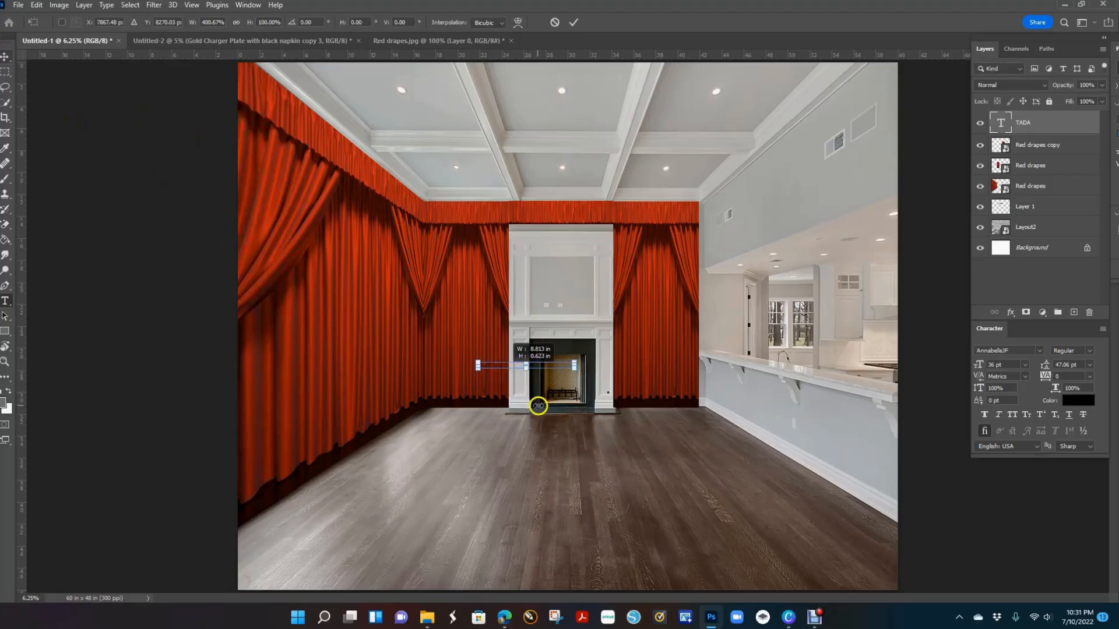
pyautogui.moveTo(524, 367); pyautogui.dragTo(543, 496)
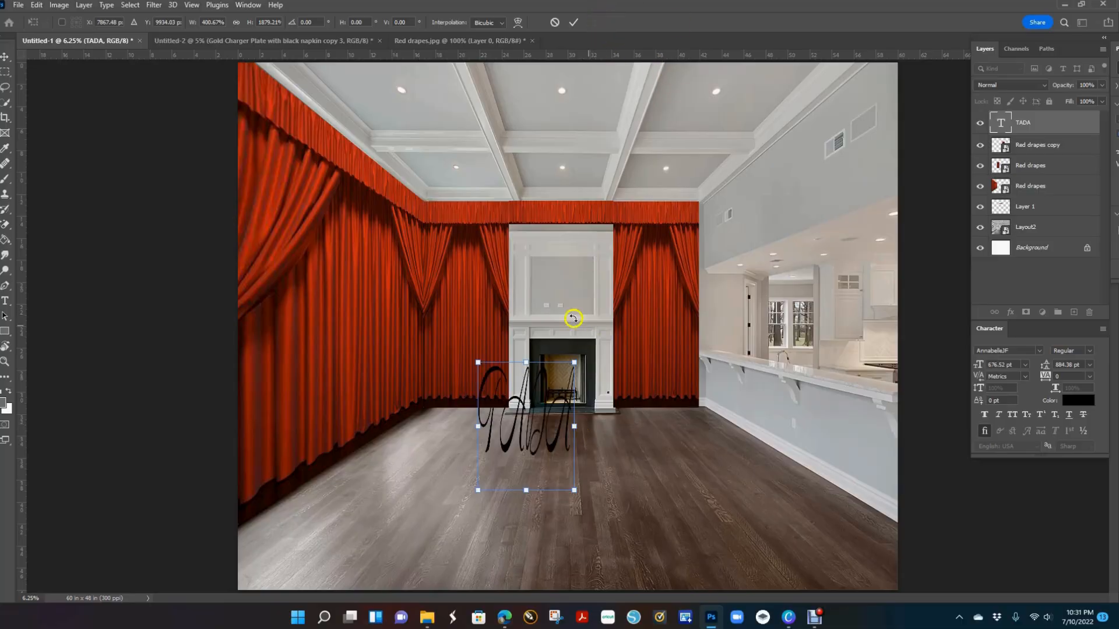
pyautogui.moveTo(578, 431); pyautogui.dragTo(761, 428)
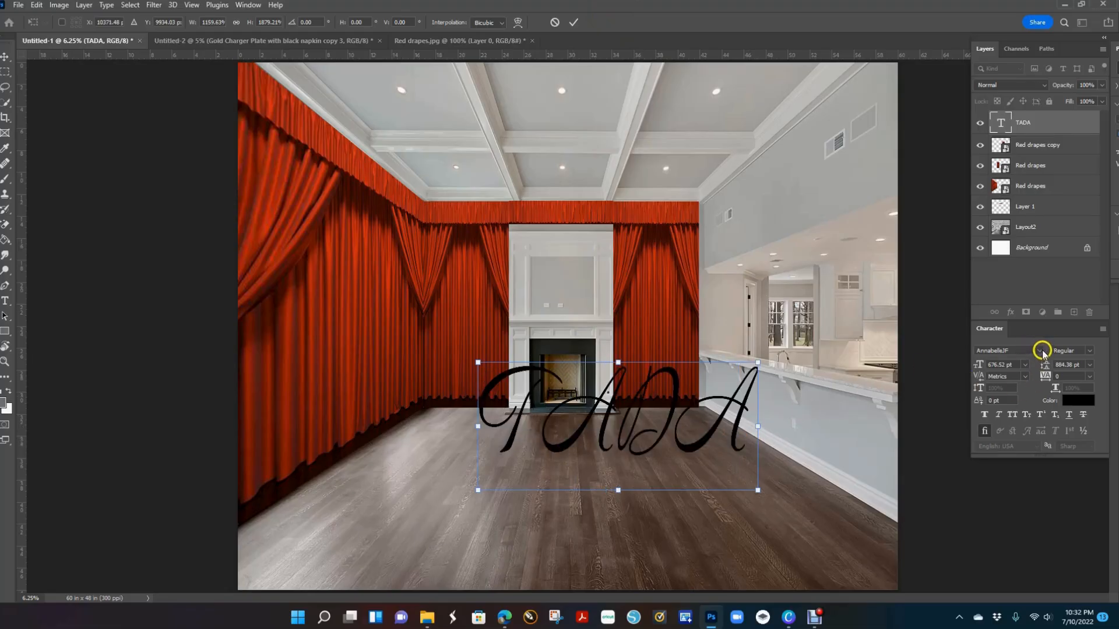
pyautogui.doubleClick(688, 453)
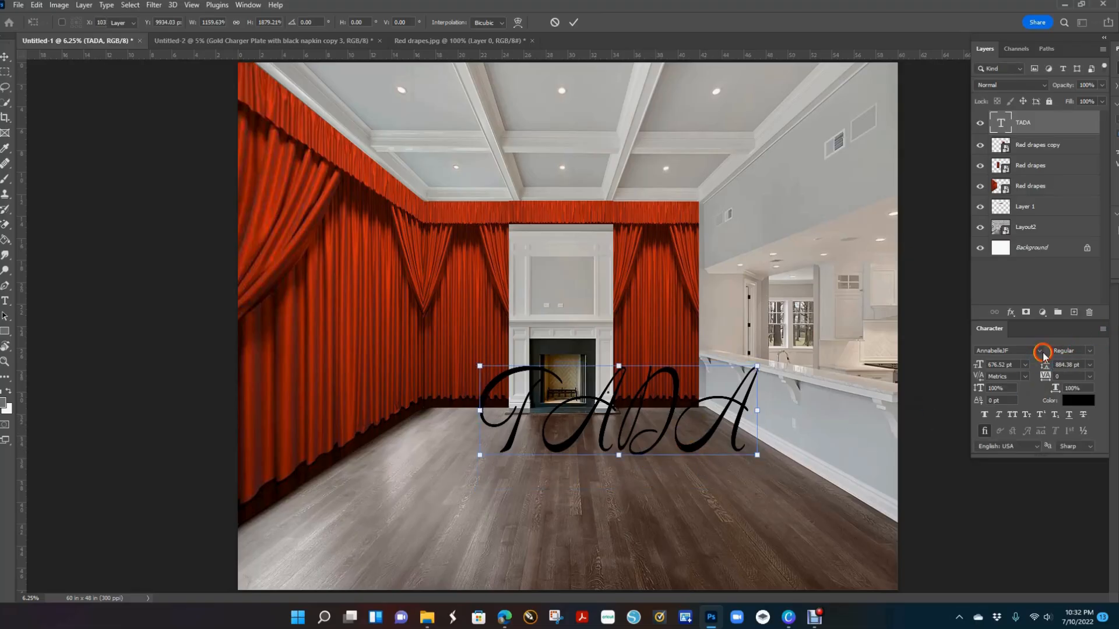
# Change the TADA text's font to Bernard MT Condensed and stretch it toward the drapes to about 220% width
pyautogui.click(1042, 352)
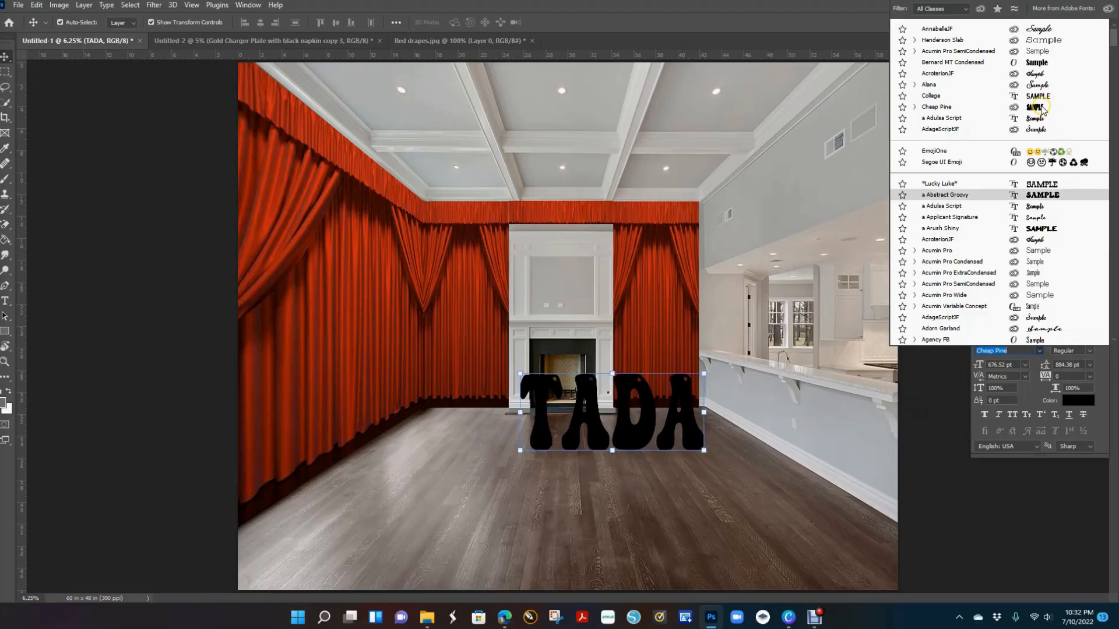
pyautogui.click(1042, 66)
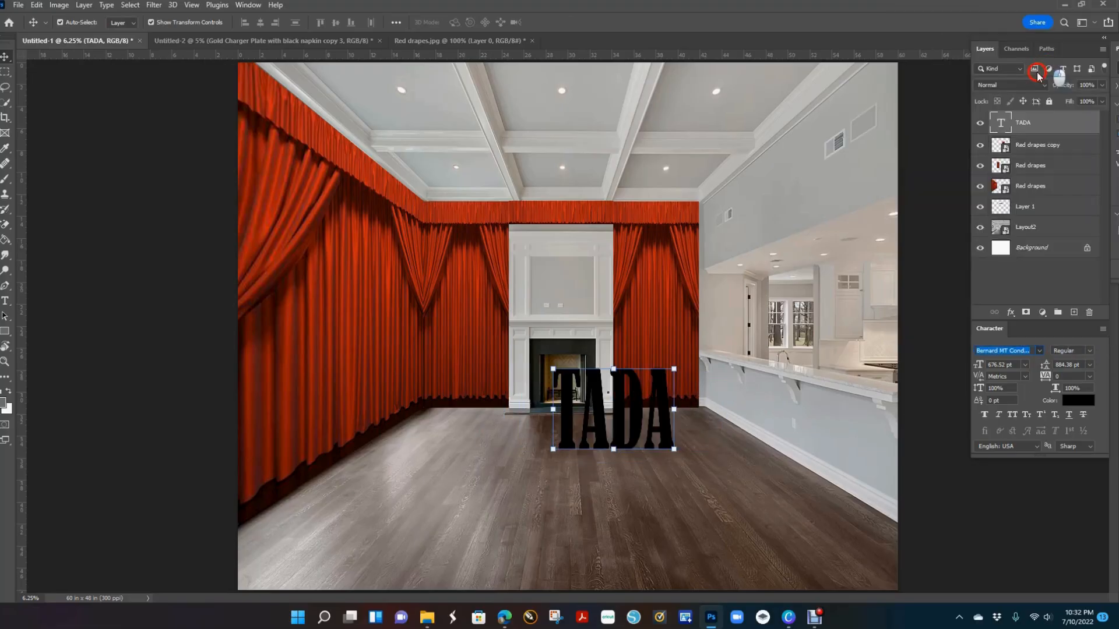
pyautogui.click(561, 416)
pyautogui.moveTo(551, 409); pyautogui.dragTo(404, 414)
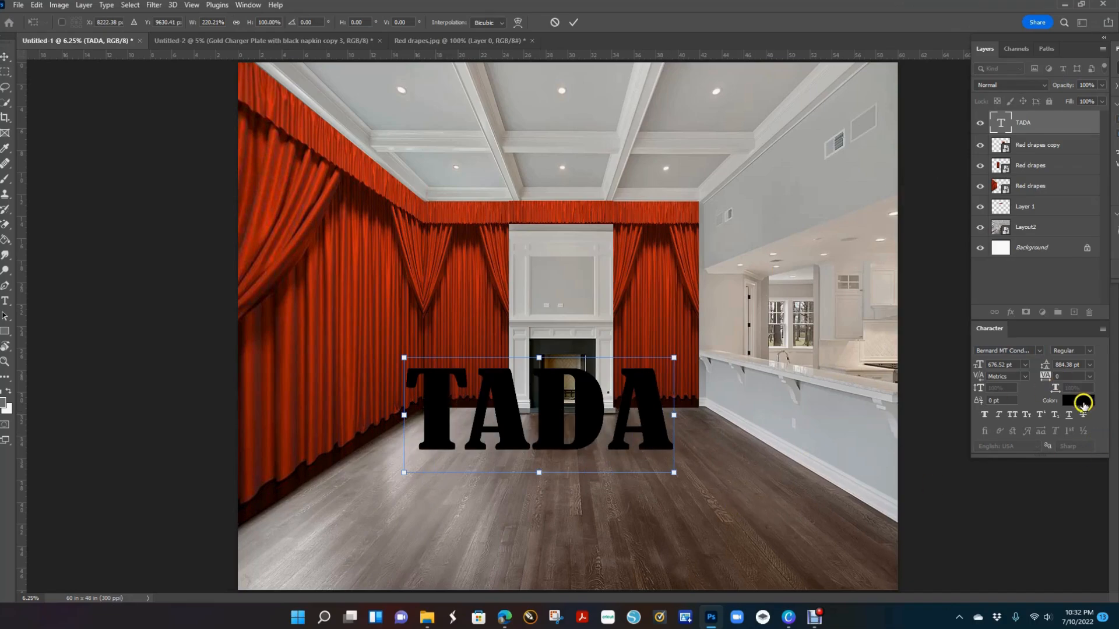
# Move the widened TADA text forward onto the wood floor and toward the kitchen counter side
pyautogui.moveTo(664, 444)
pyautogui.mouseDown()
pyautogui.moveTo(687, 477)
pyautogui.moveTo(660, 432)
pyautogui.mouseUp()
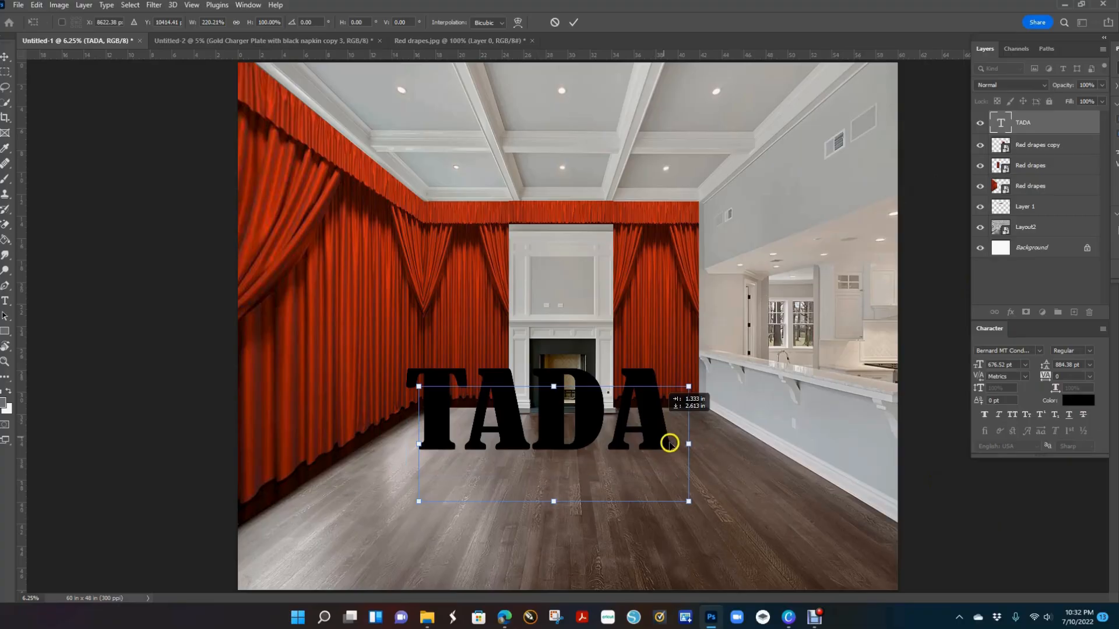
pyautogui.click(691, 466)
pyautogui.moveTo(806, 447); pyautogui.dragTo(813, 432)
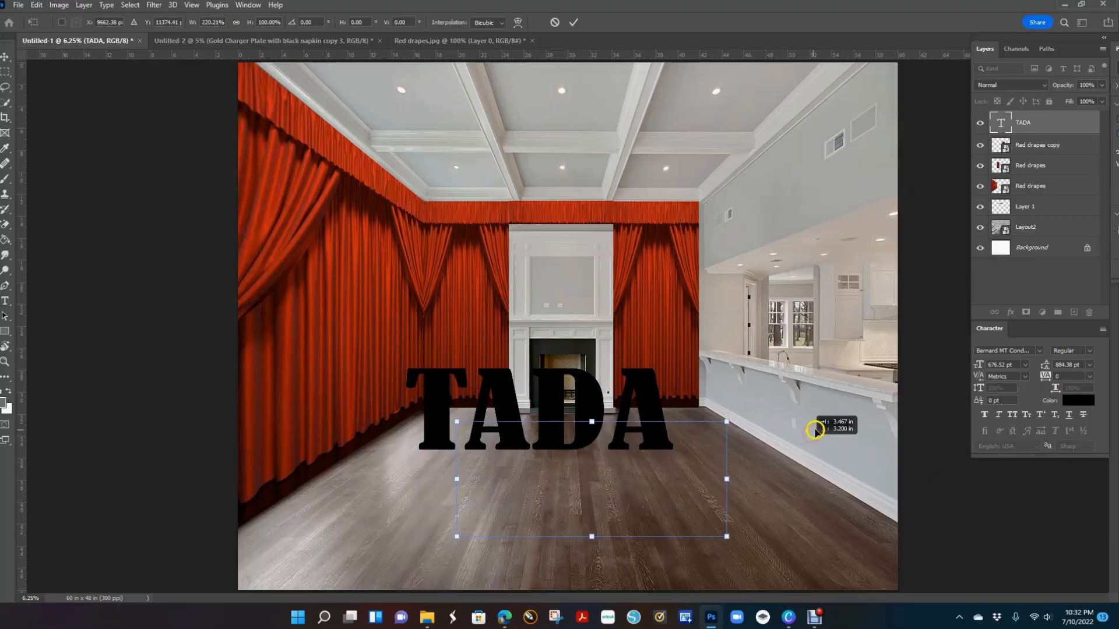